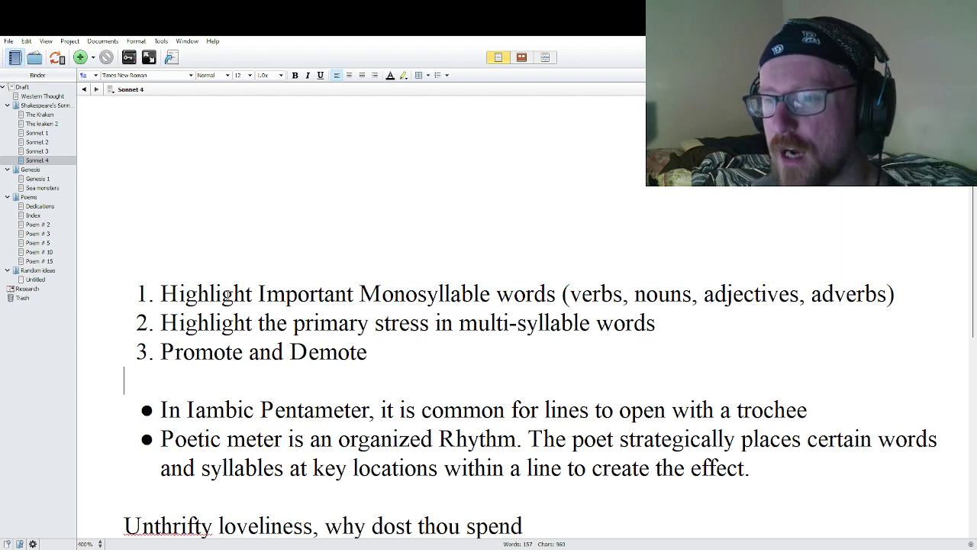
# Read through the marking rules, selecting 'Highlight' in two rules and the trochee note
pyautogui.doubleClick(227, 294)
pyautogui.click(222, 294)
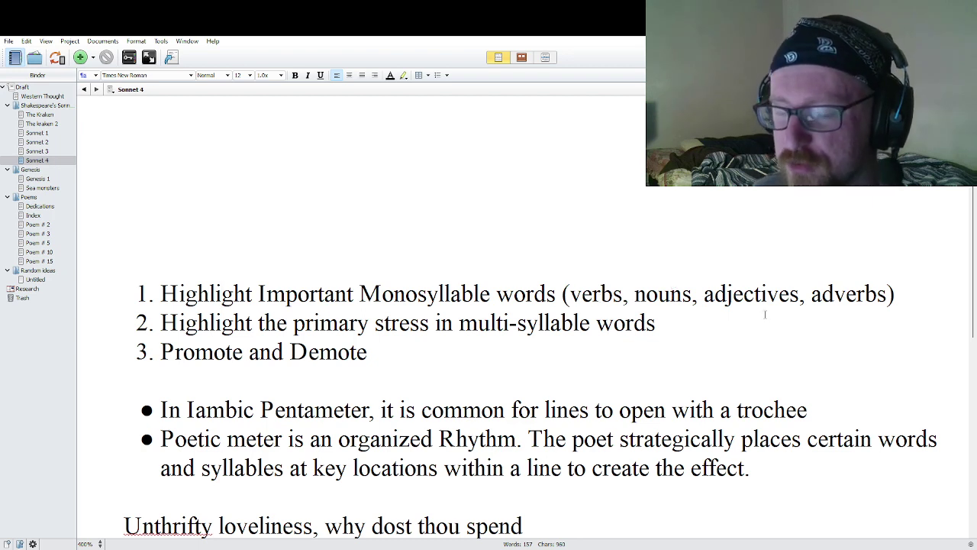
pyautogui.doubleClick(200, 320)
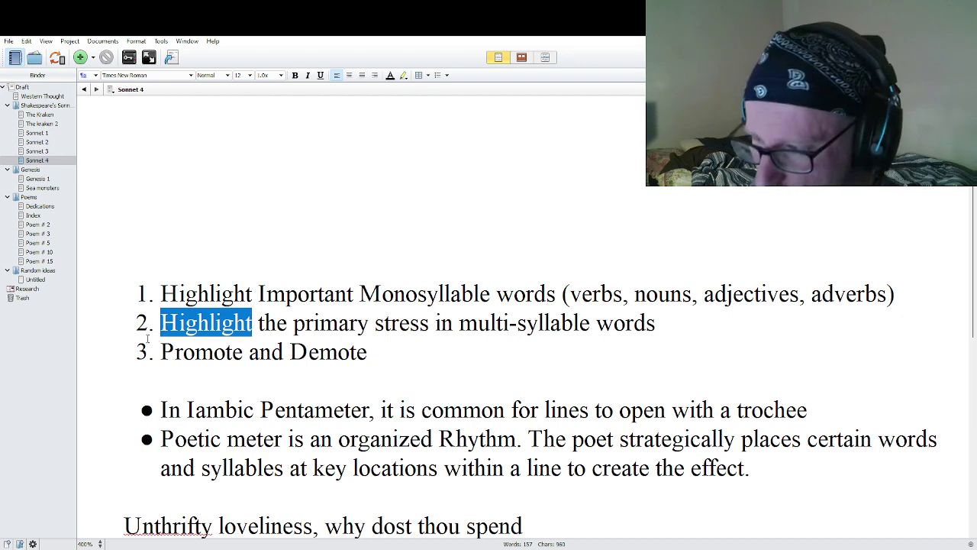
pyautogui.scroll(-2, 139, 344)
pyautogui.scroll(3, 208, 373)
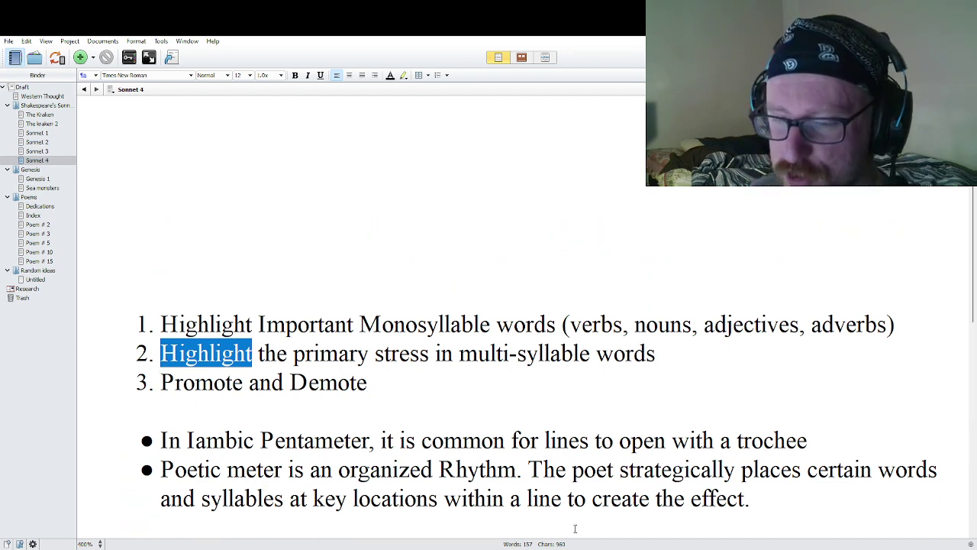
pyautogui.tripleClick(462, 443)
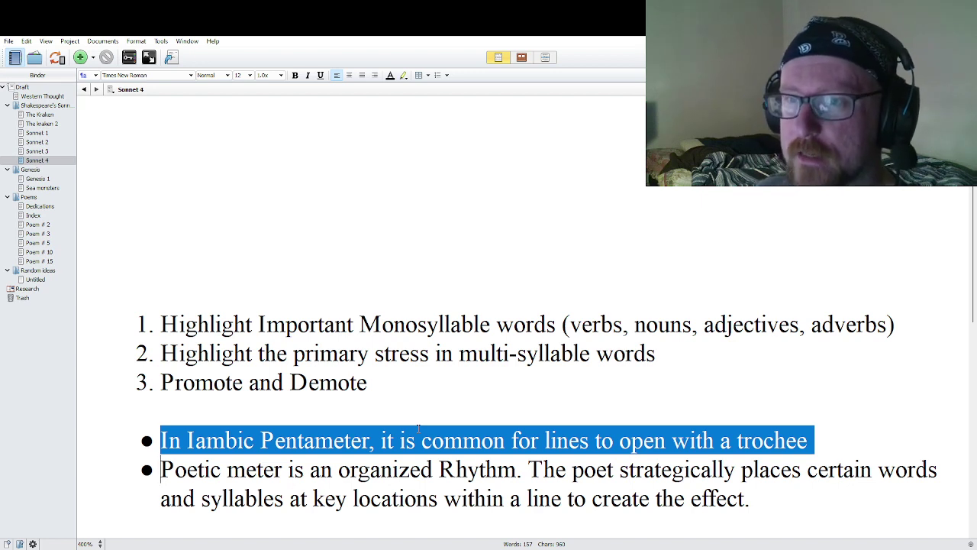
pyautogui.scroll(-3, 419, 429)
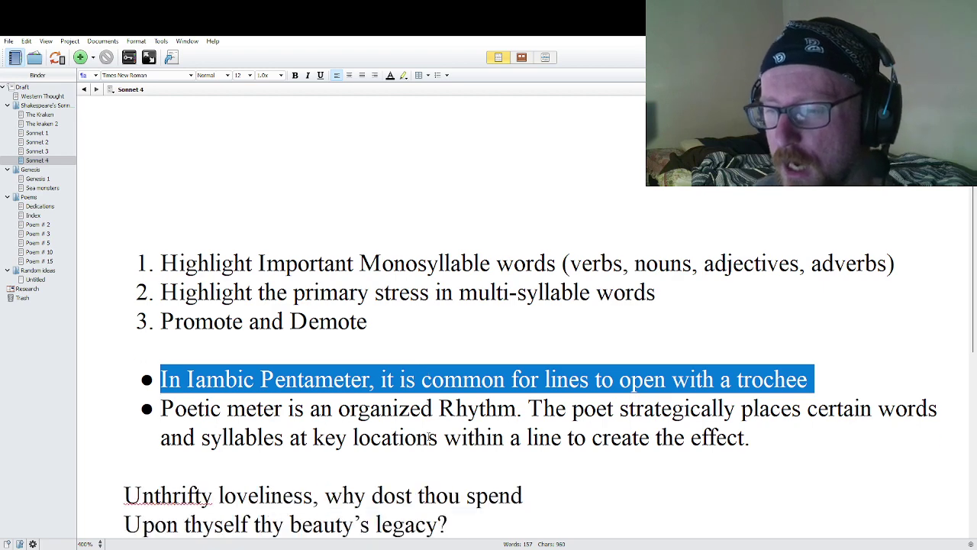
pyautogui.scroll(-4, 418, 444)
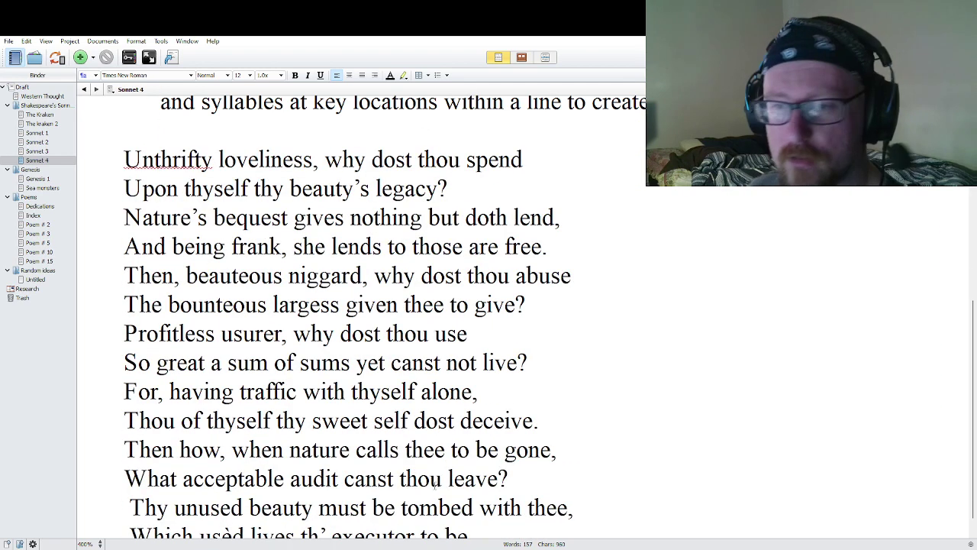
pyautogui.scroll(3, 418, 444)
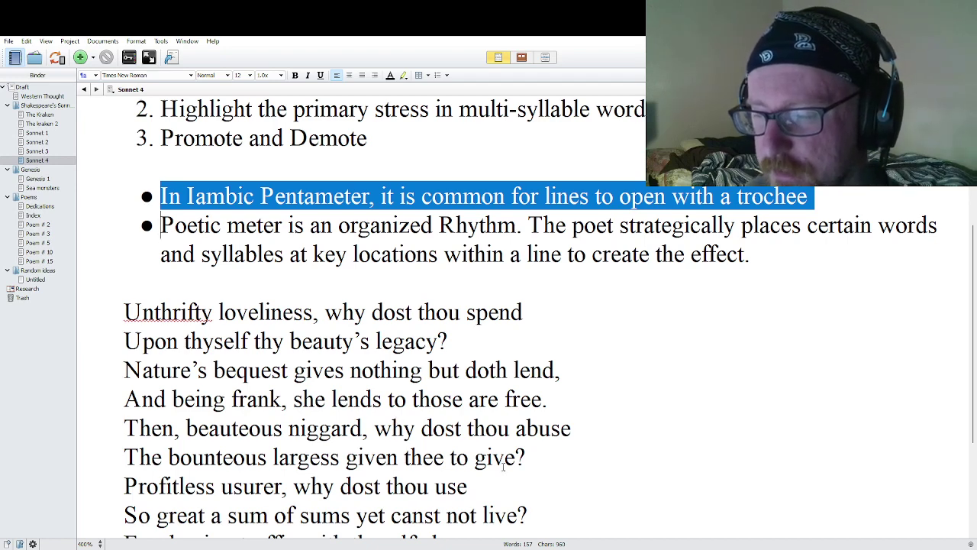
pyautogui.scroll(-1, 503, 466)
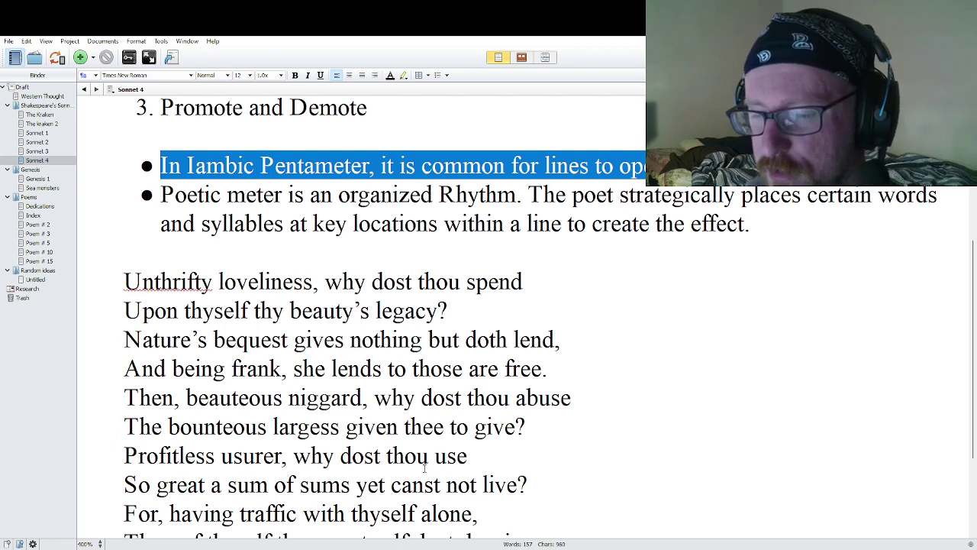
pyautogui.scroll(-1, 333, 456)
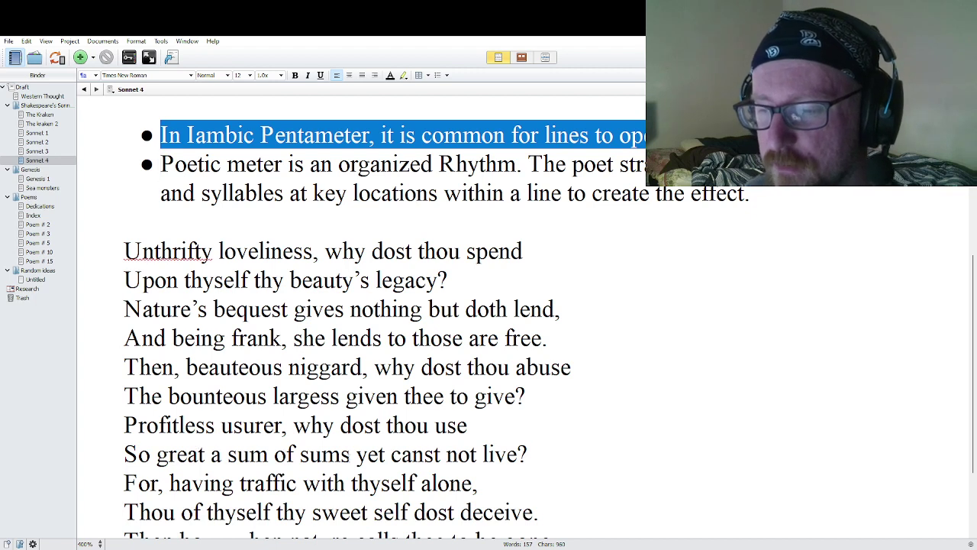
pyautogui.scroll(-2, 274, 483)
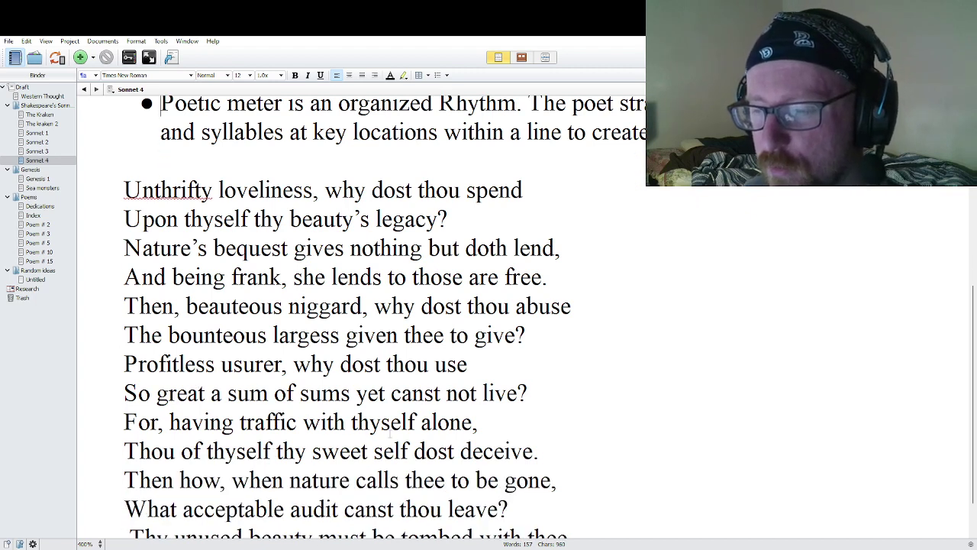
pyautogui.scroll(-1, 227, 450)
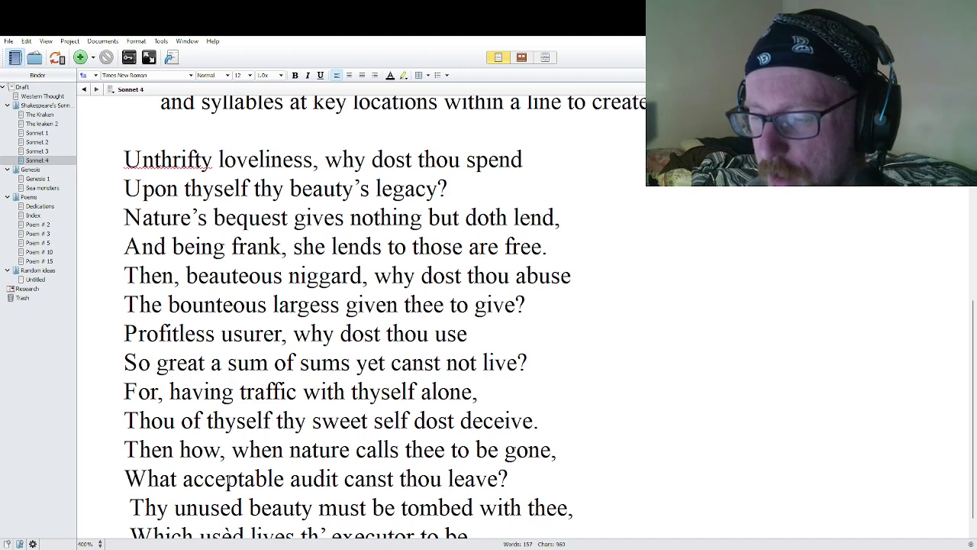
pyautogui.scroll(-1, 224, 476)
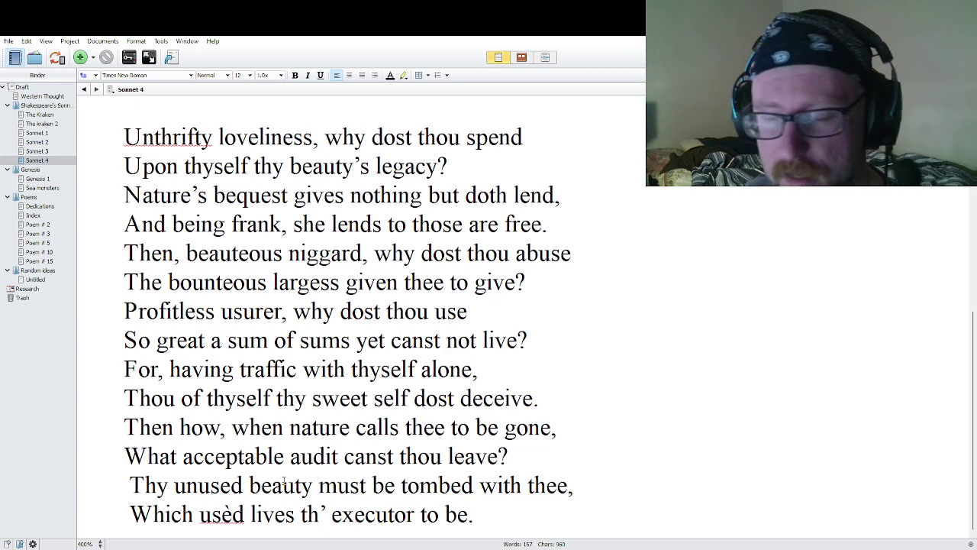
pyautogui.scroll(2, 288, 482)
pyautogui.scroll(-1, 287, 481)
pyautogui.scroll(1, 287, 482)
pyautogui.scroll(-1, 287, 482)
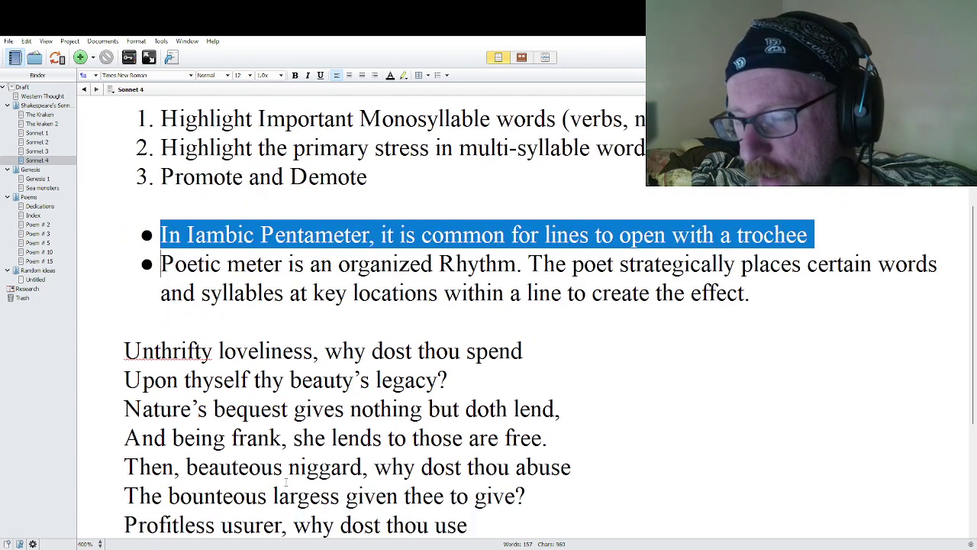
pyautogui.scroll(1, 287, 482)
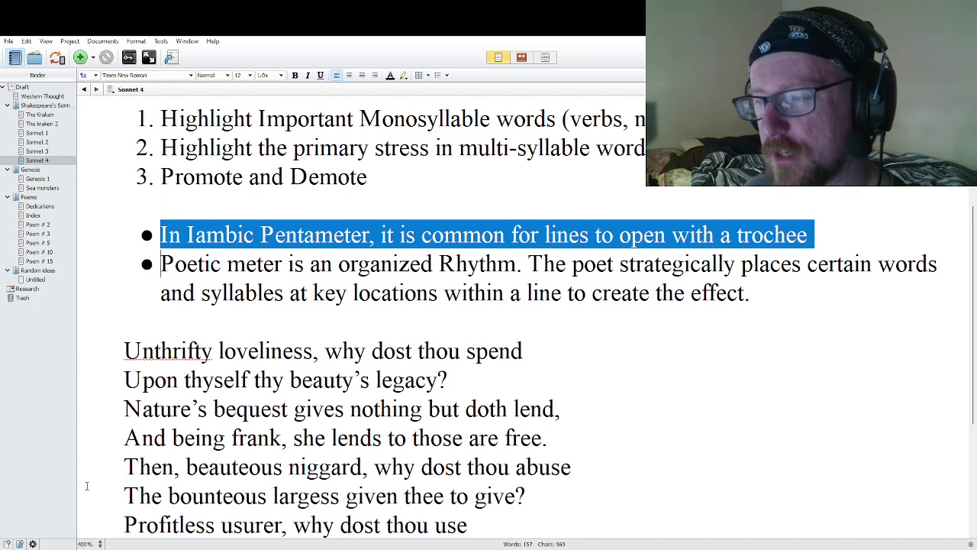
pyautogui.scroll(-1, 90, 482)
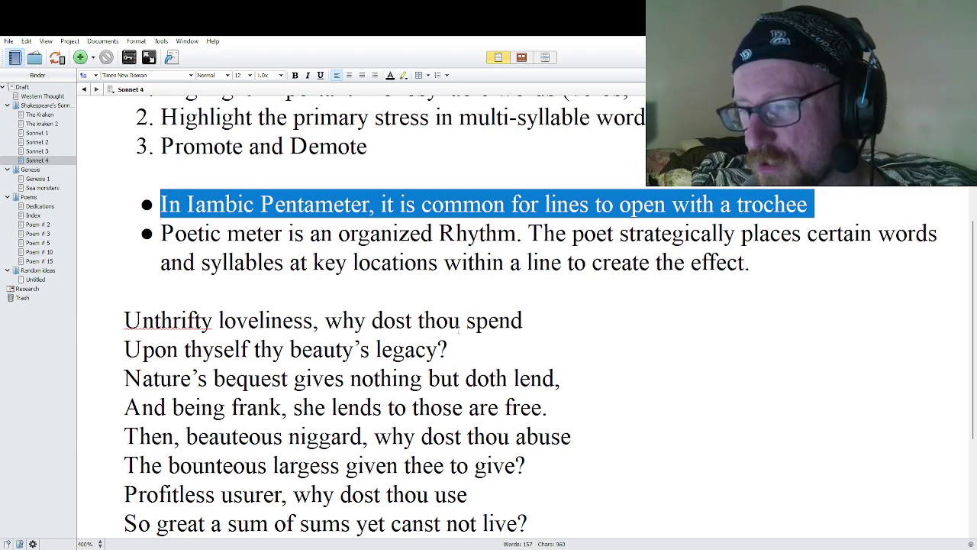
# Bold 'spend', the syllable 'thrif' in Unthrifty and 'love' in loveliness
pyautogui.moveTo(520, 320); pyautogui.dragTo(470, 320)
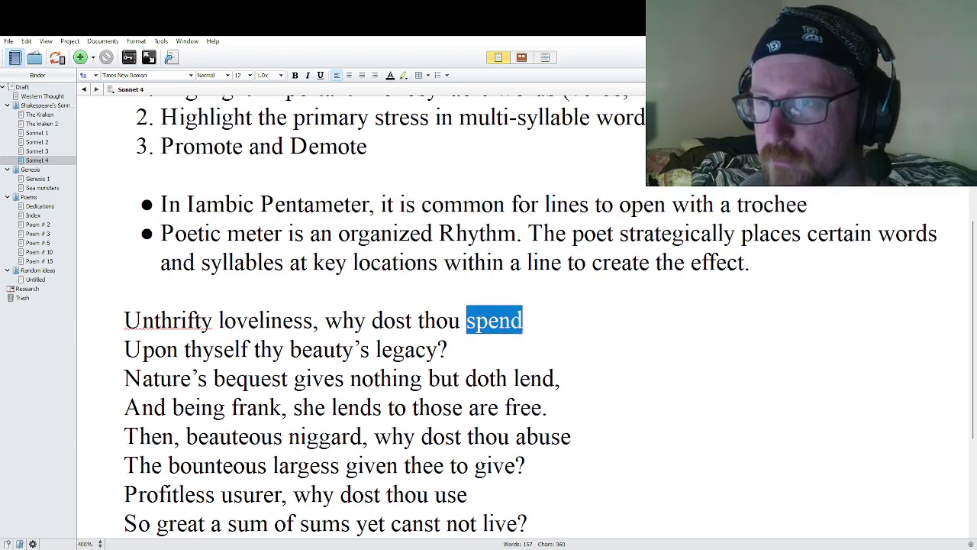
pyautogui.click(296, 76)
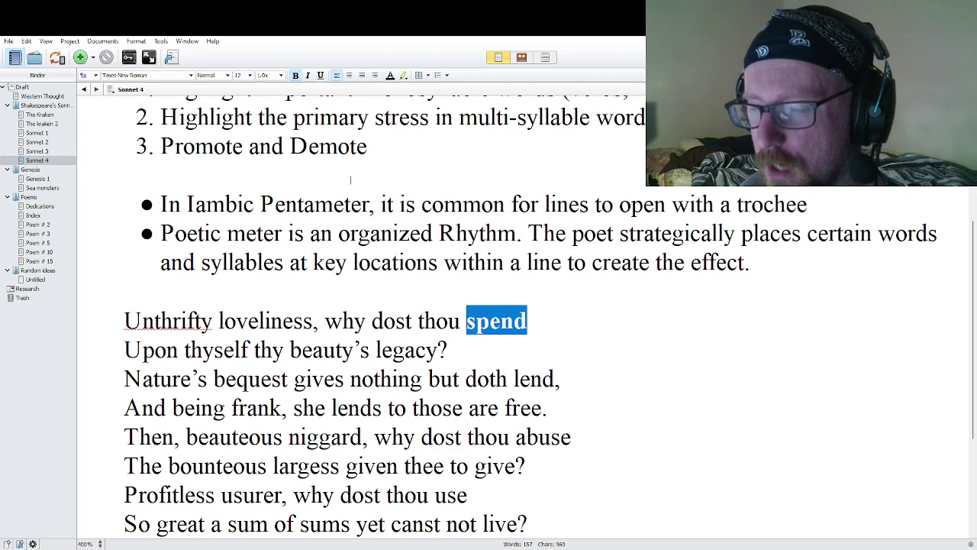
pyautogui.click(354, 321)
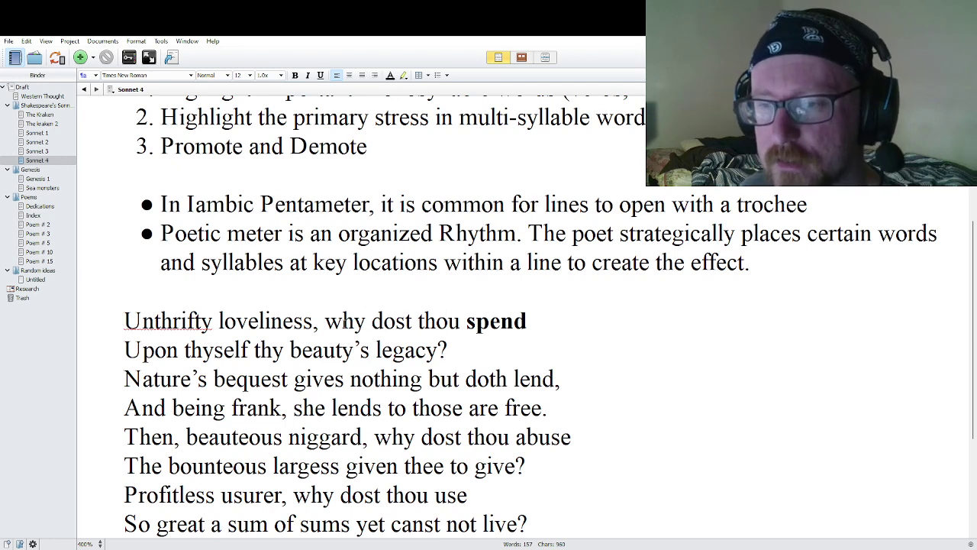
pyautogui.click(209, 117)
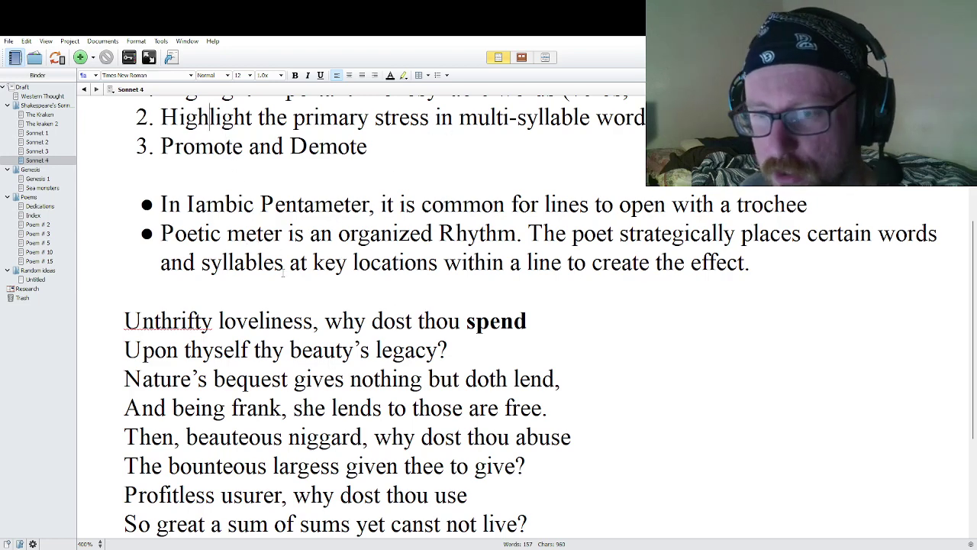
pyautogui.moveTo(155, 321); pyautogui.dragTo(195, 322)
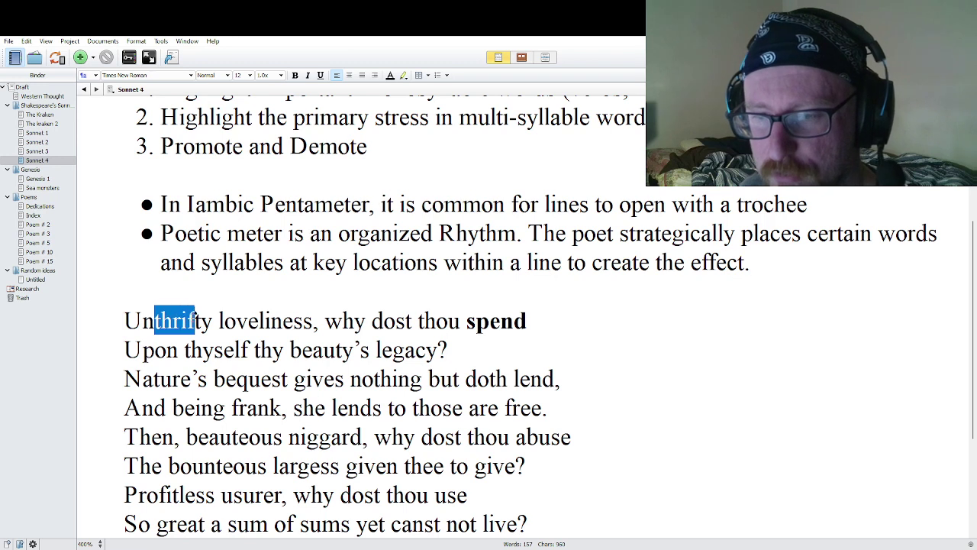
pyautogui.click(295, 75)
pyautogui.moveTo(225, 321); pyautogui.dragTo(265, 322)
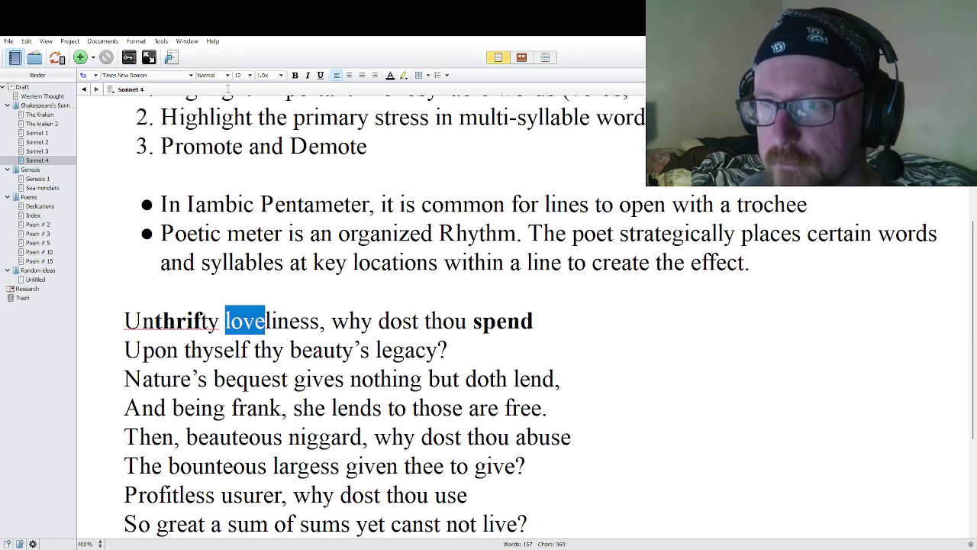
pyautogui.click(295, 75)
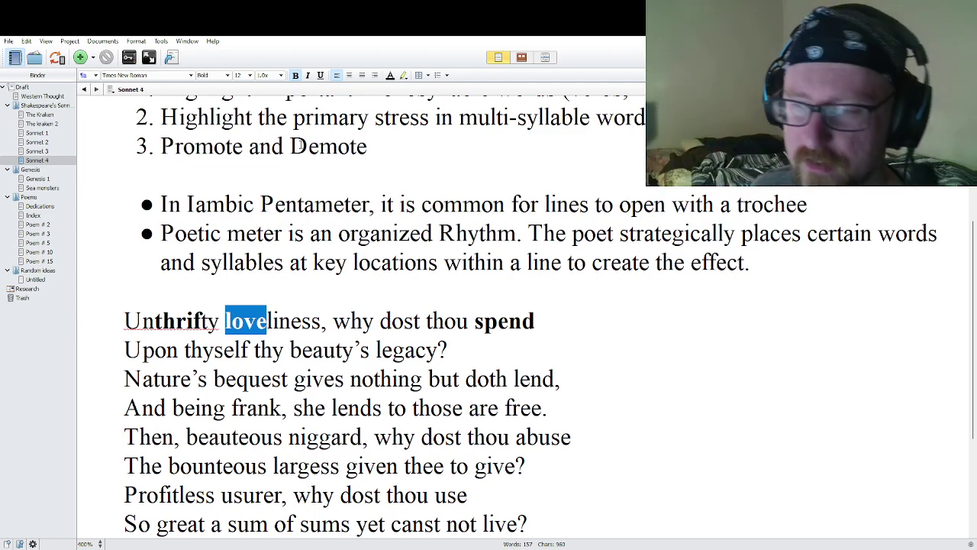
pyautogui.click(326, 321)
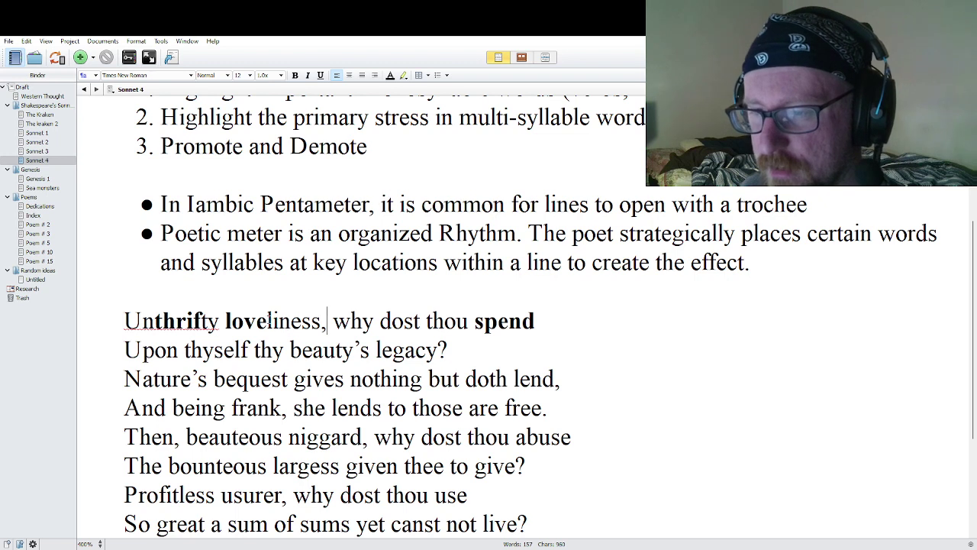
pyautogui.click(269, 320)
pyautogui.click(311, 320)
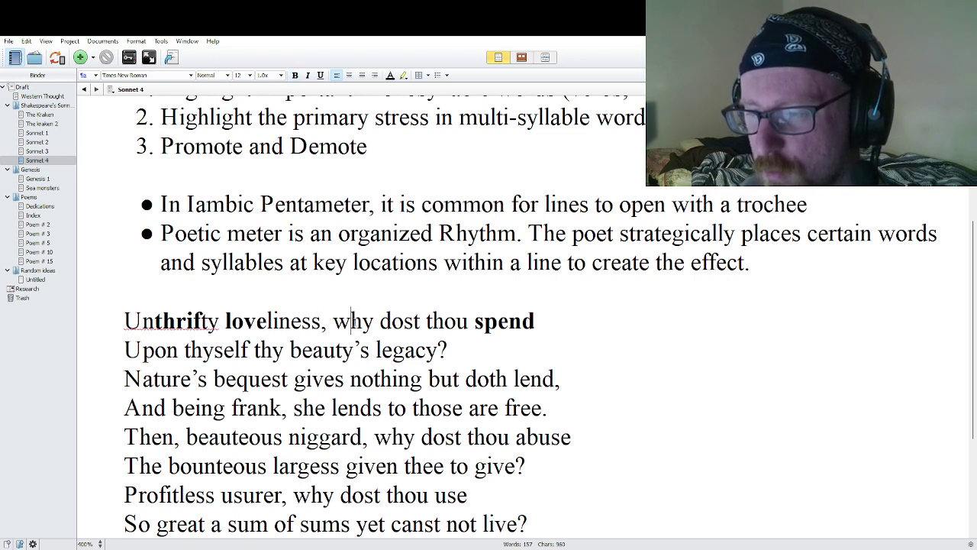
# Hyphenate loveliness as 'love-li-ness' and bold the syllable 'ness'
pyautogui.click(279, 321)
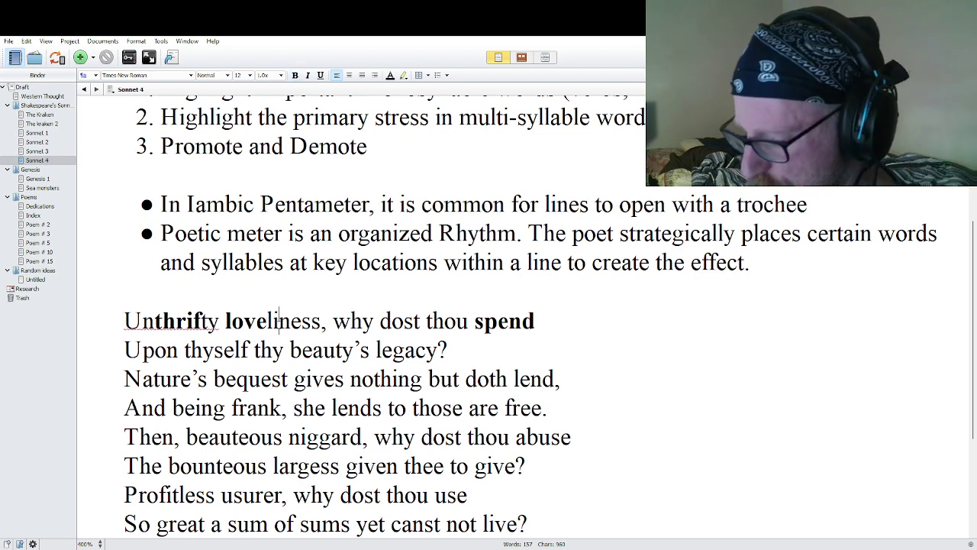
pyautogui.write('-')
pyautogui.press('Left')
pyautogui.press('Left')
pyautogui.press('Left')
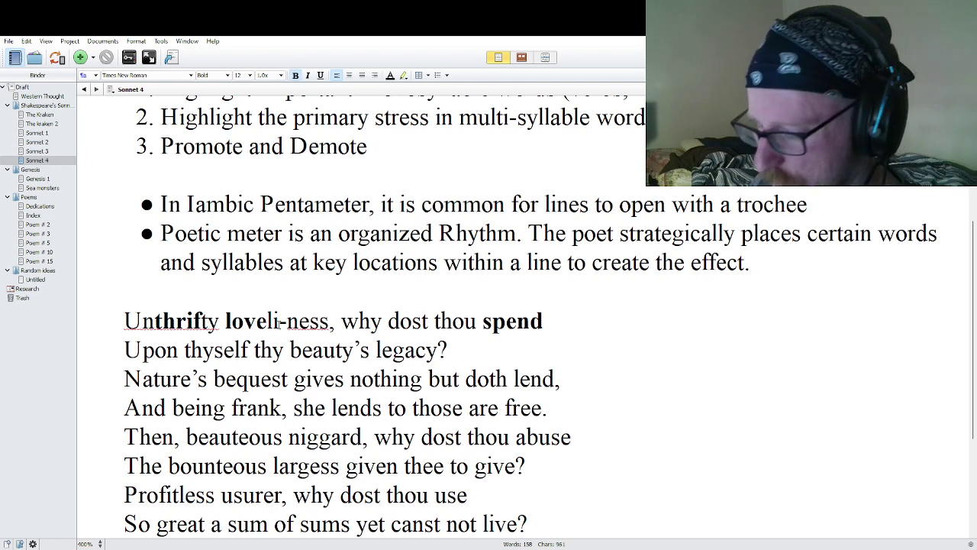
pyautogui.write('-')
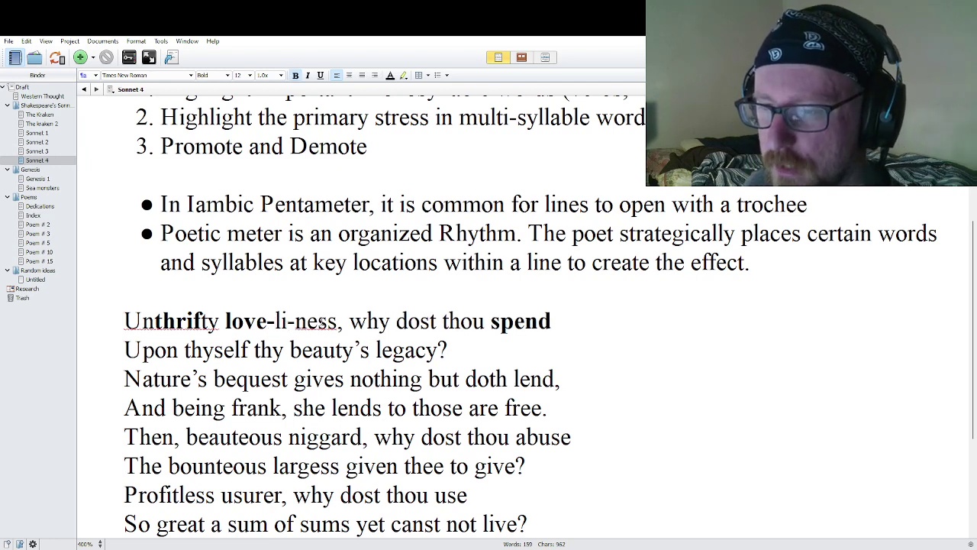
pyautogui.moveTo(336, 321); pyautogui.dragTo(296, 321)
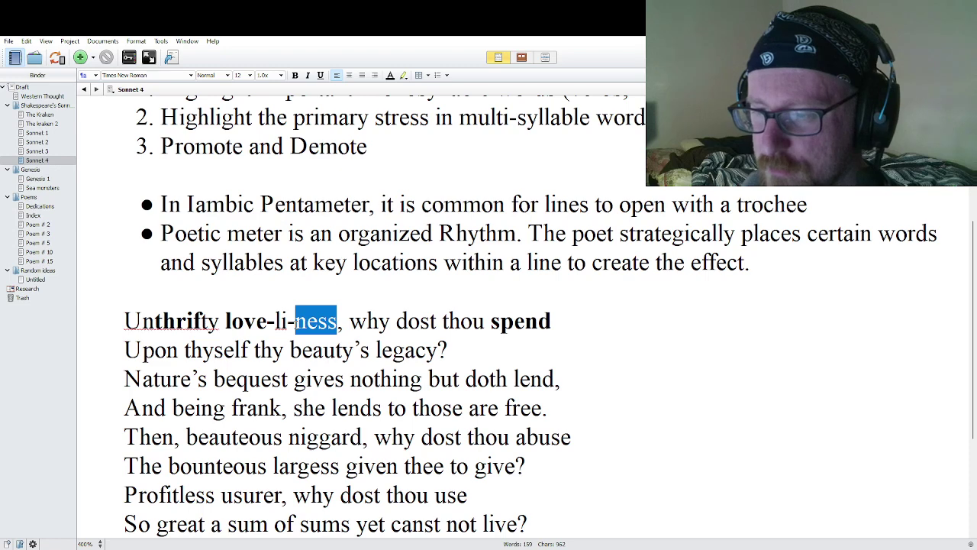
pyautogui.click(295, 75)
pyautogui.click(327, 293)
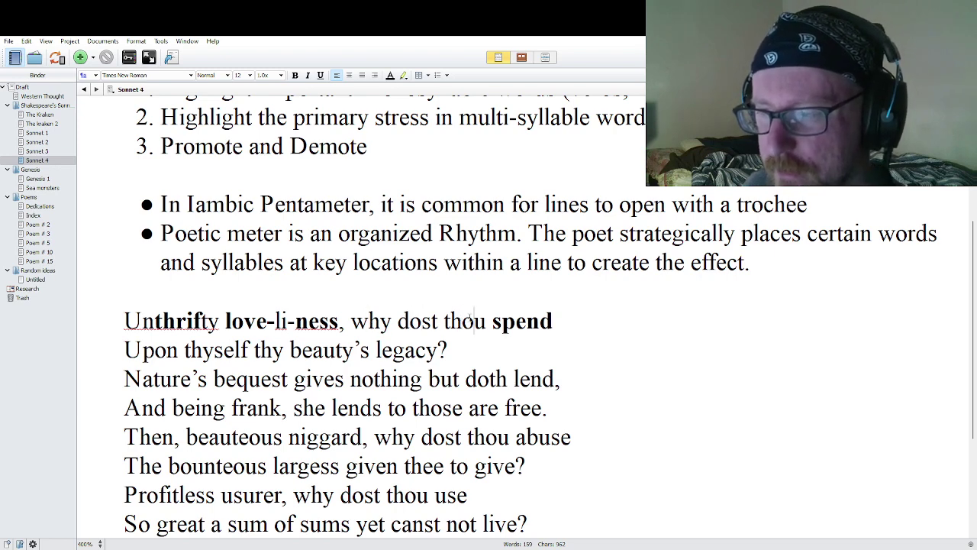
# Bold the word 'dost' in the first line, then select the question mark after 'legacy'
pyautogui.moveTo(438, 321); pyautogui.dragTo(398, 321)
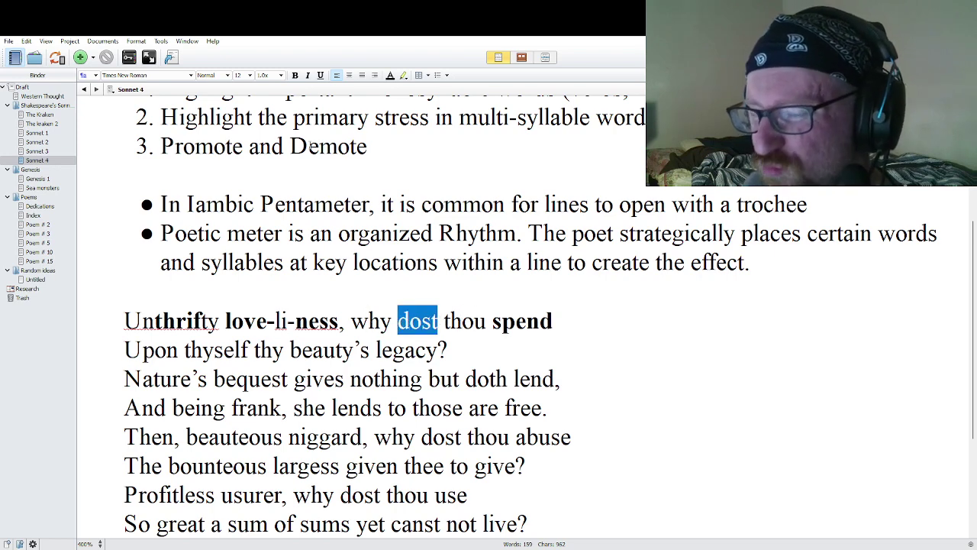
pyautogui.click(295, 74)
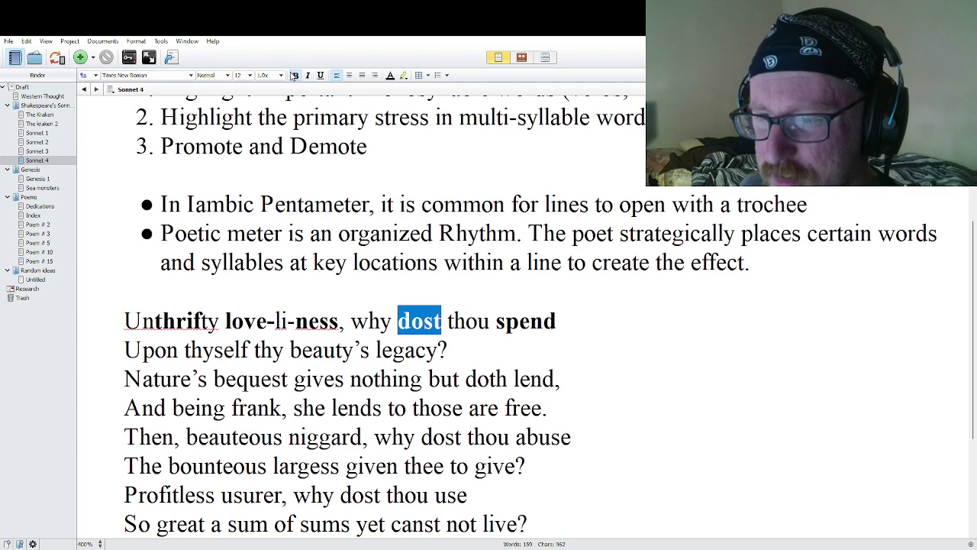
pyautogui.click(201, 320)
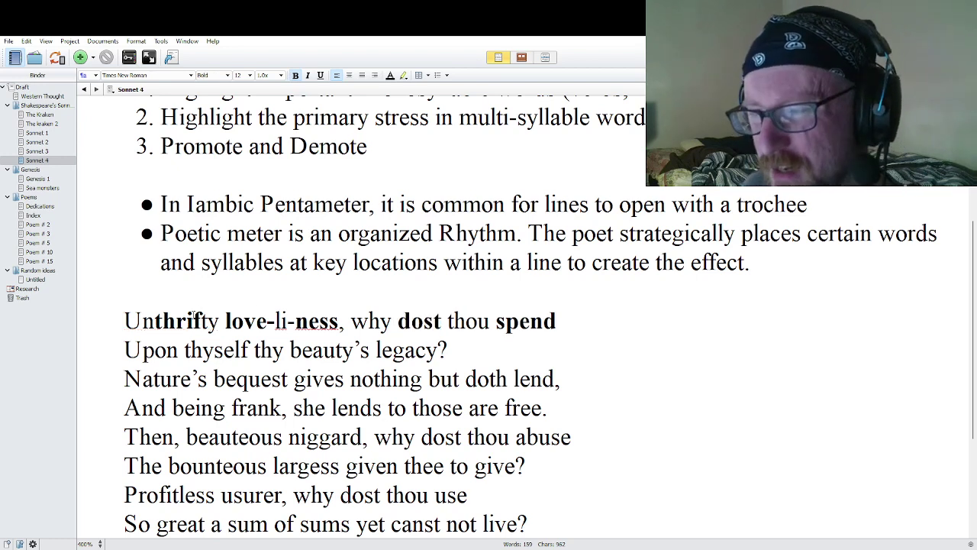
pyautogui.click(455, 355)
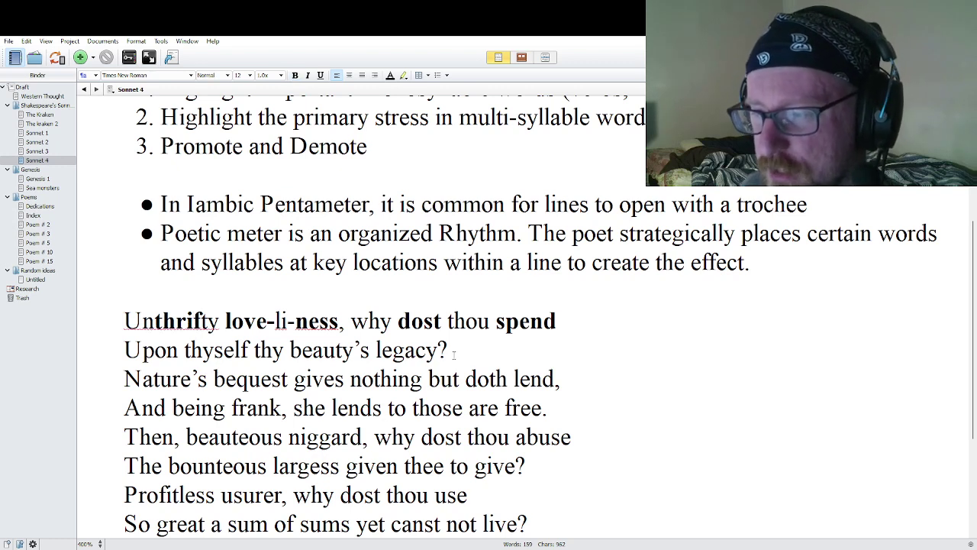
pyautogui.moveTo(439, 348); pyautogui.dragTo(450, 349)
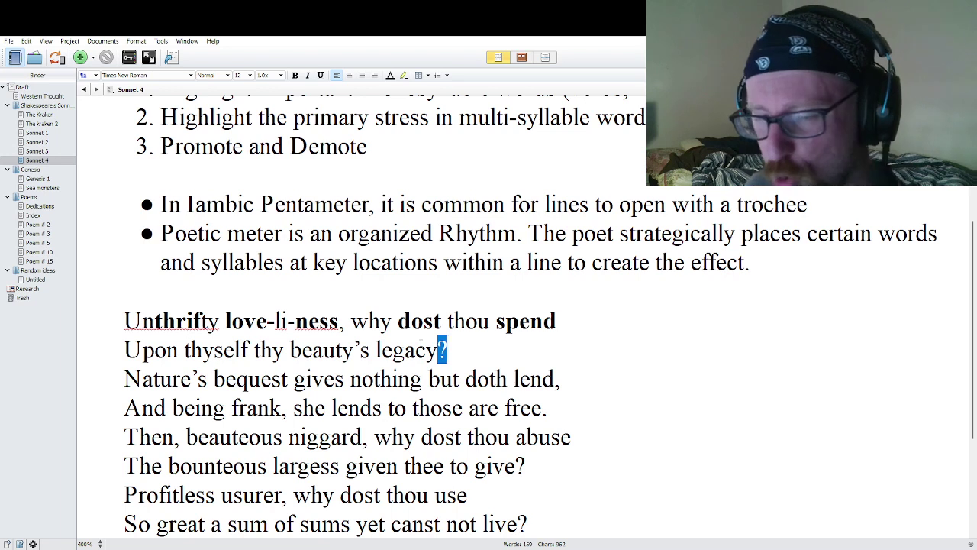
# Bold 'why' and remove the bold from 'dost' in the first line
pyautogui.scroll(-1, 389, 313)
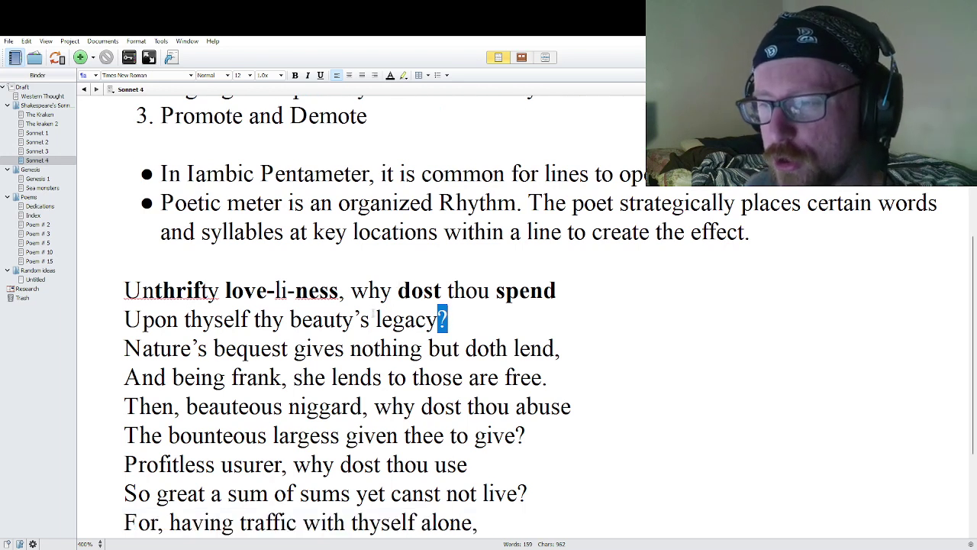
pyautogui.doubleClick(383, 292)
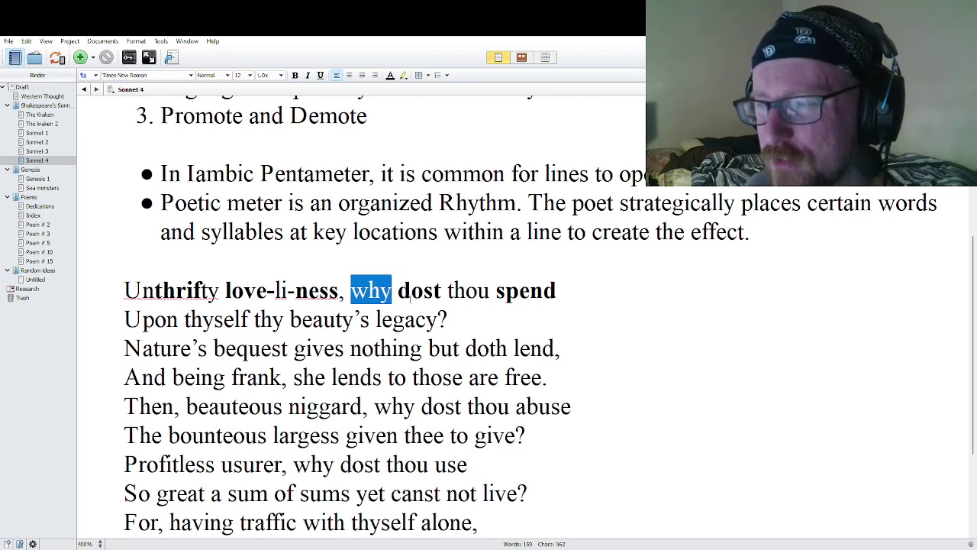
pyautogui.doubleClick(419, 291)
pyautogui.doubleClick(371, 290)
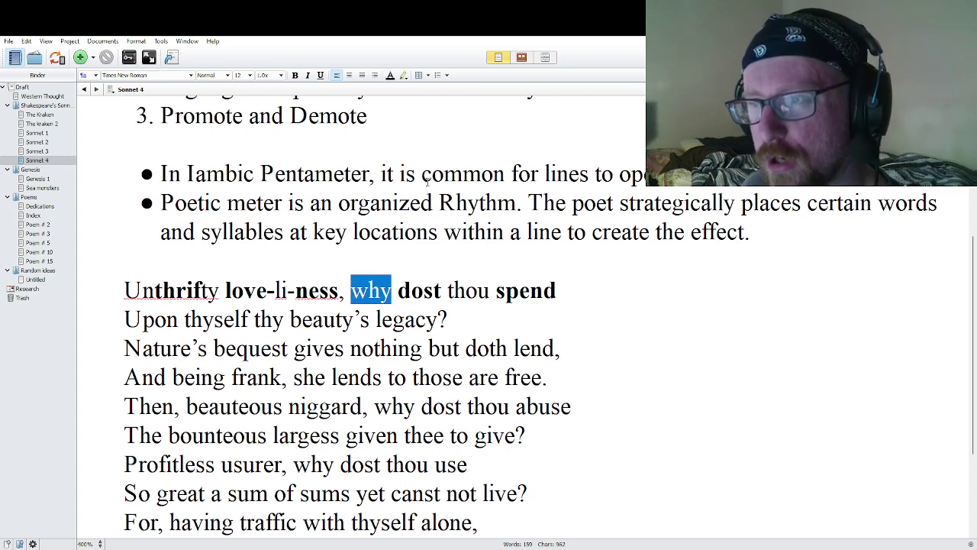
pyautogui.doubleClick(371, 291)
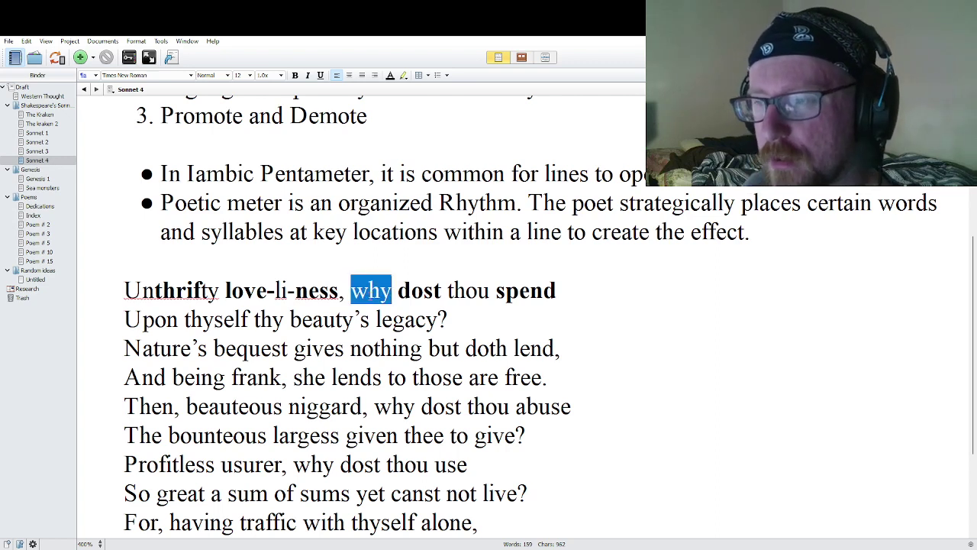
pyautogui.click(296, 75)
pyautogui.doubleClick(416, 290)
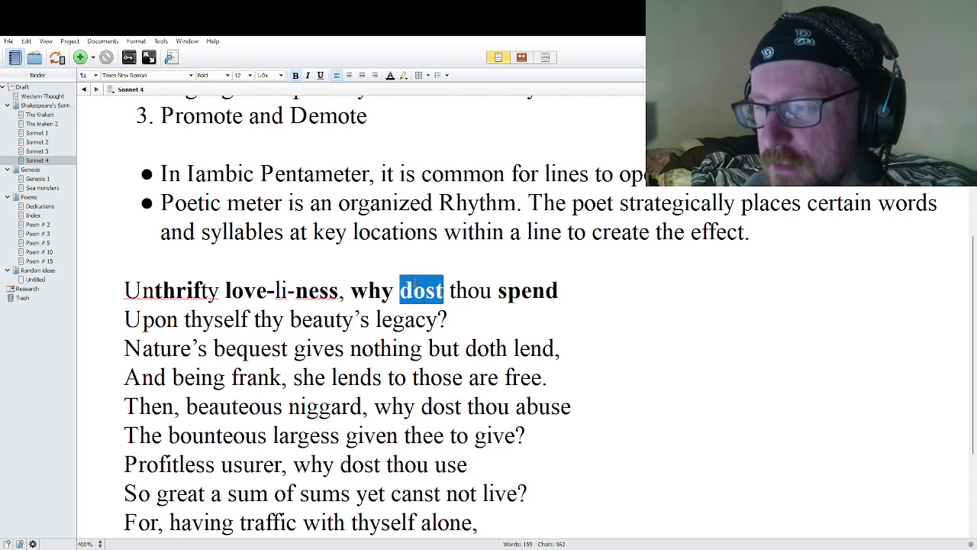
pyautogui.click(296, 75)
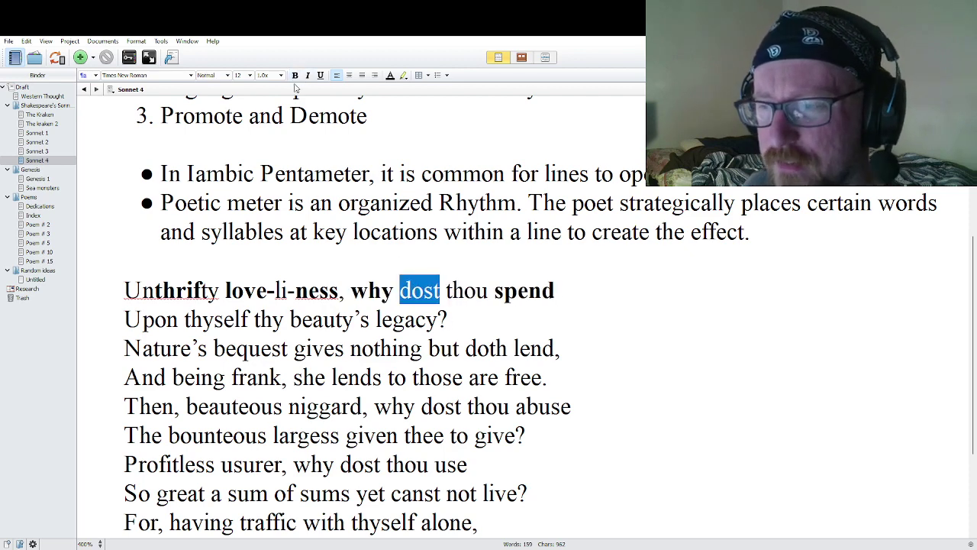
pyautogui.click(500, 321)
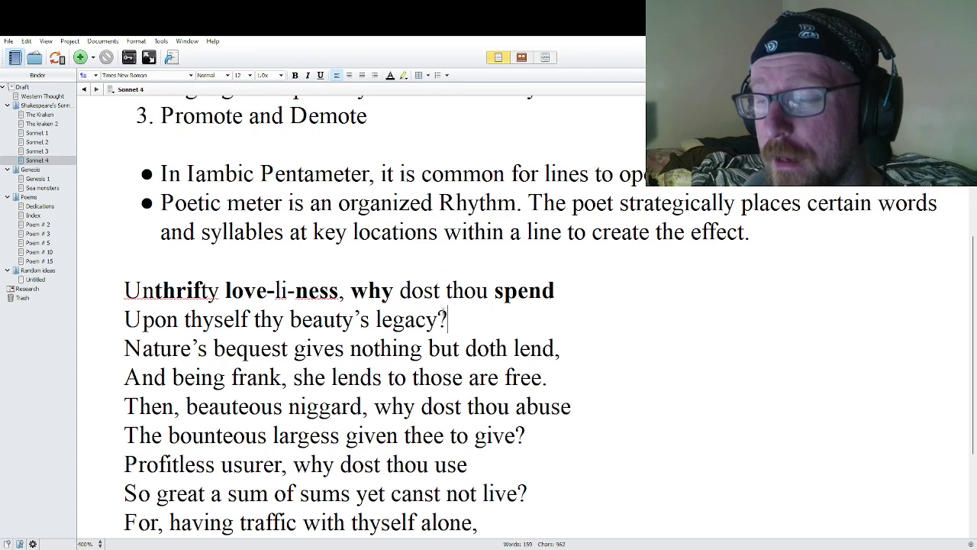
# Position the insertion point just before the word 'why'
pyautogui.doubleClick(371, 290)
pyautogui.click(374, 291)
pyautogui.click(413, 290)
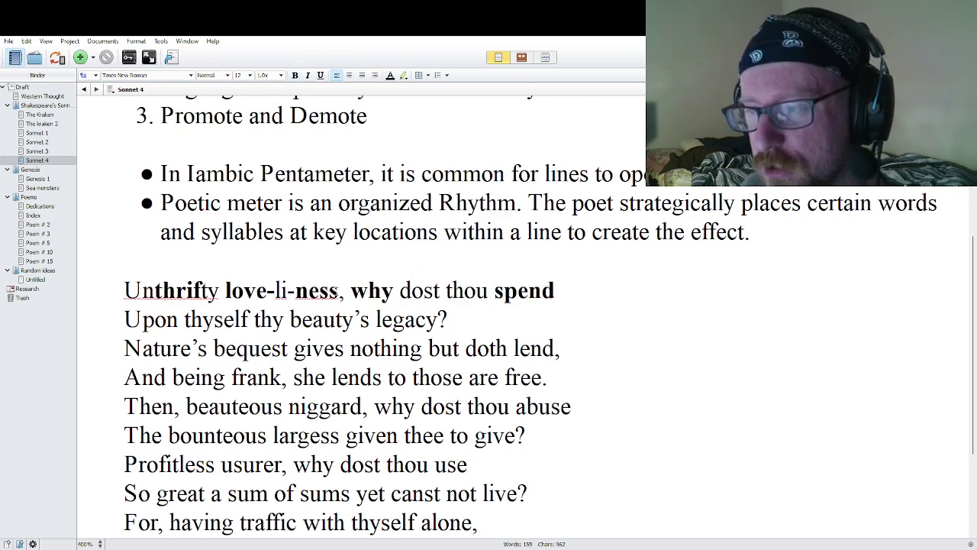
pyautogui.doubleClick(372, 290)
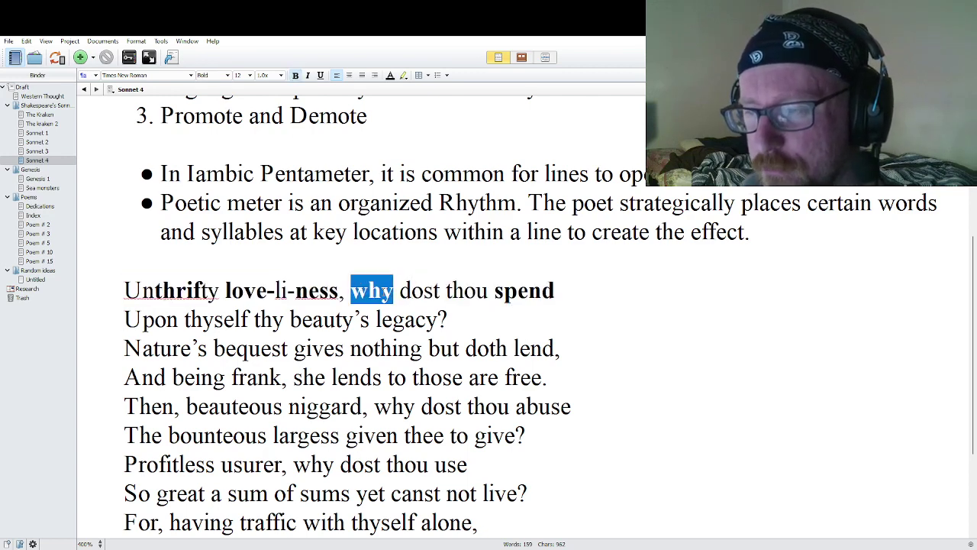
pyautogui.press('Right')
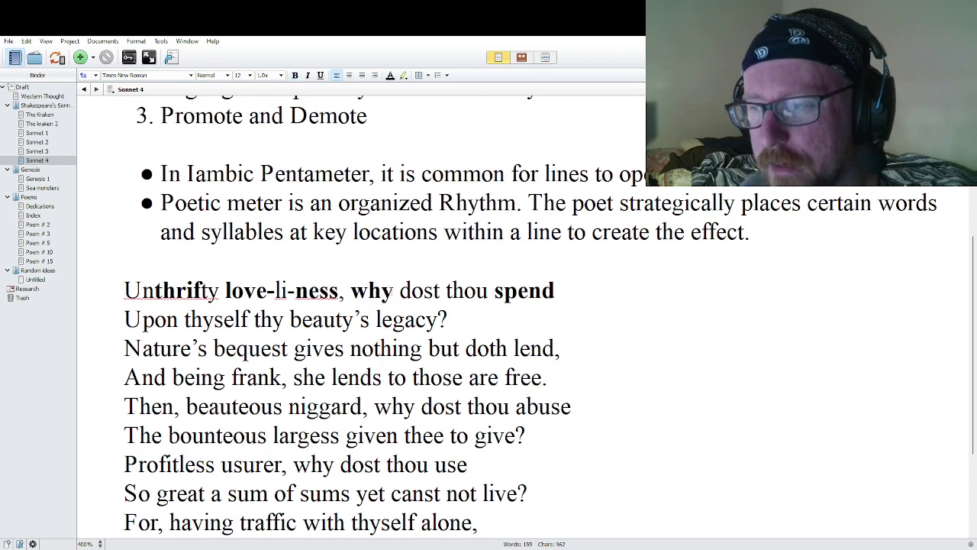
pyautogui.hotkey('ctrl', 'Left')
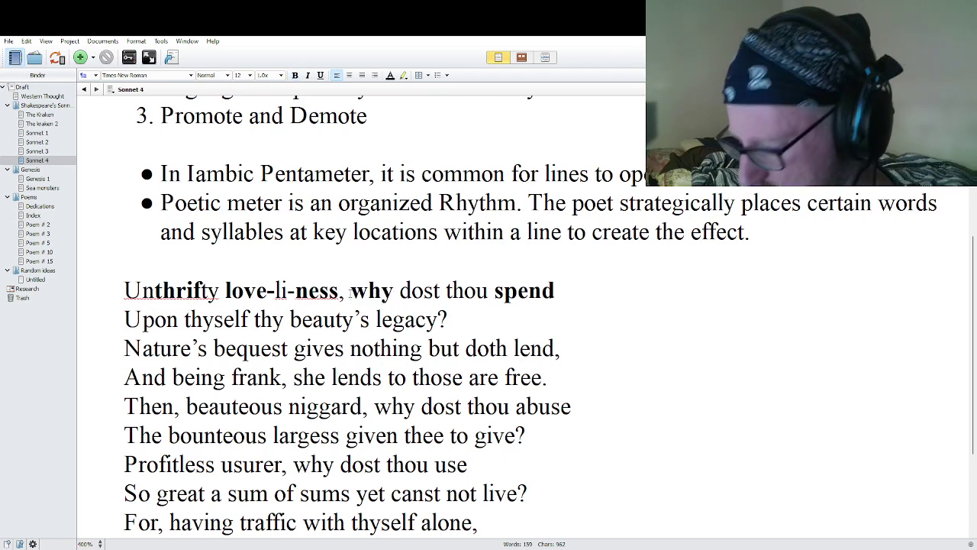
# Insert slashes around 'why dost' so the line reads '/why dost/ thou spend'
pyautogui.write('/')
pyautogui.click(448, 291)
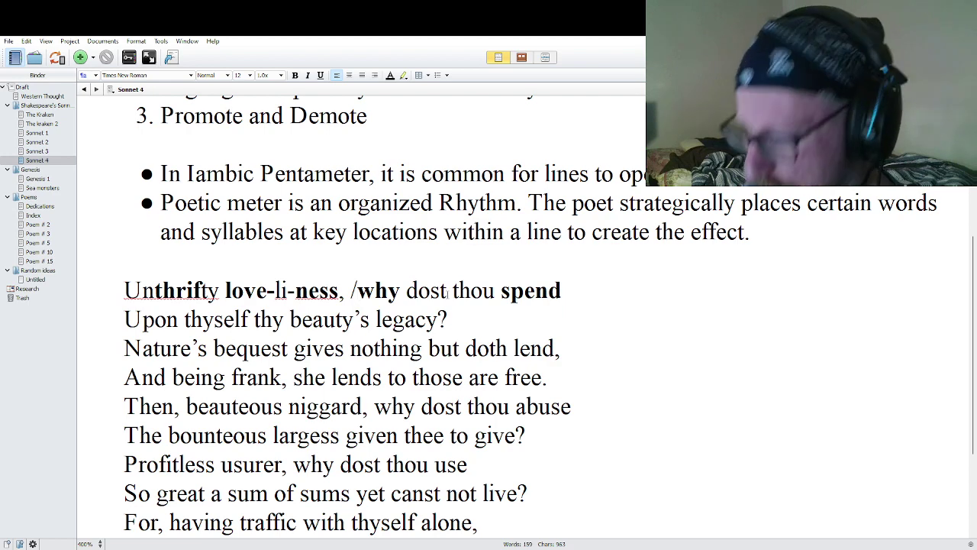
pyautogui.write('/')
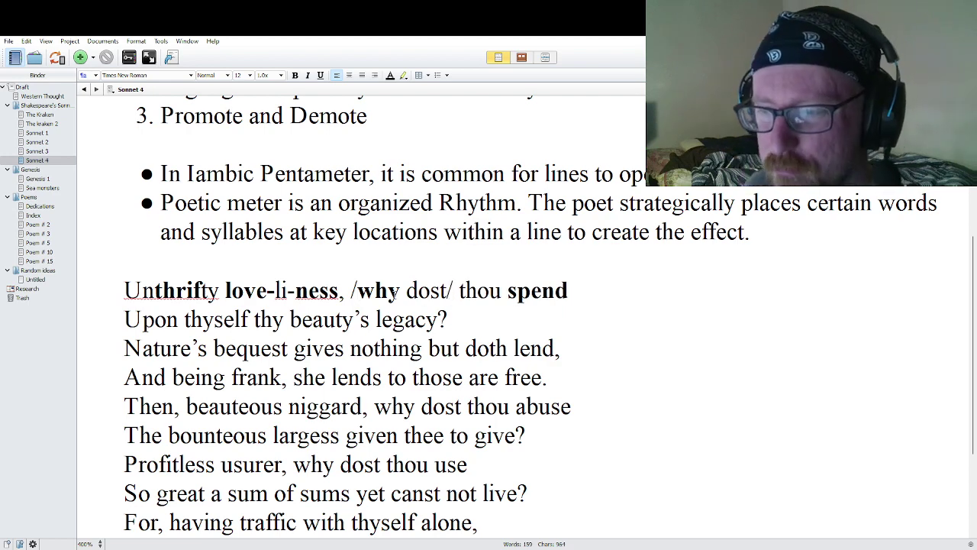
pyautogui.doubleClick(379, 290)
pyautogui.tripleClick(379, 290)
pyautogui.doubleClick(378, 290)
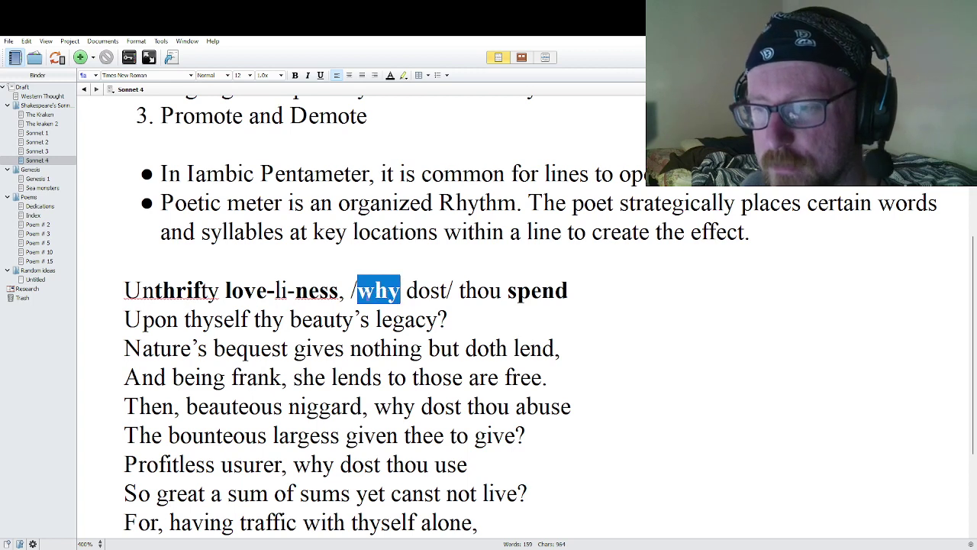
pyautogui.click(345, 290)
pyautogui.moveTo(344, 291); pyautogui.dragTo(339, 290)
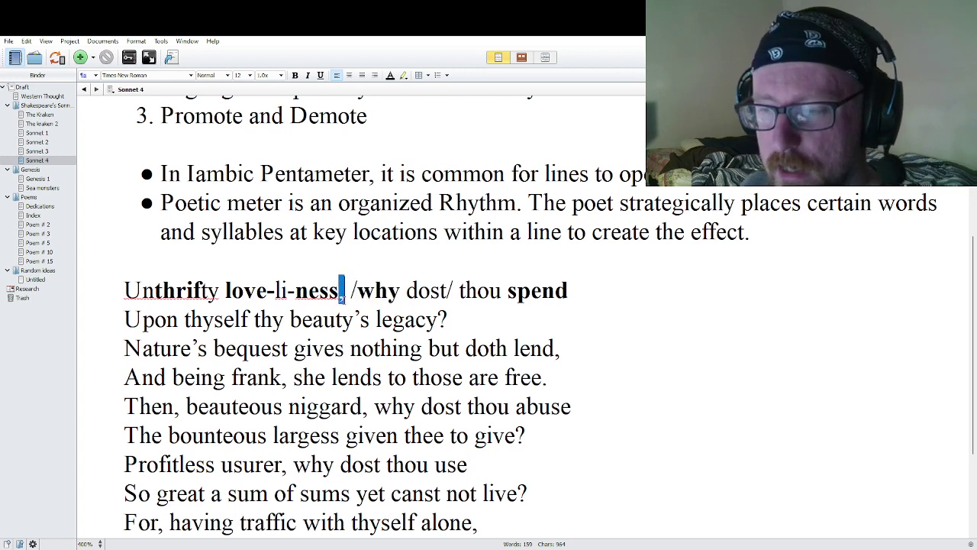
pyautogui.click(343, 290)
pyautogui.tripleClick(354, 291)
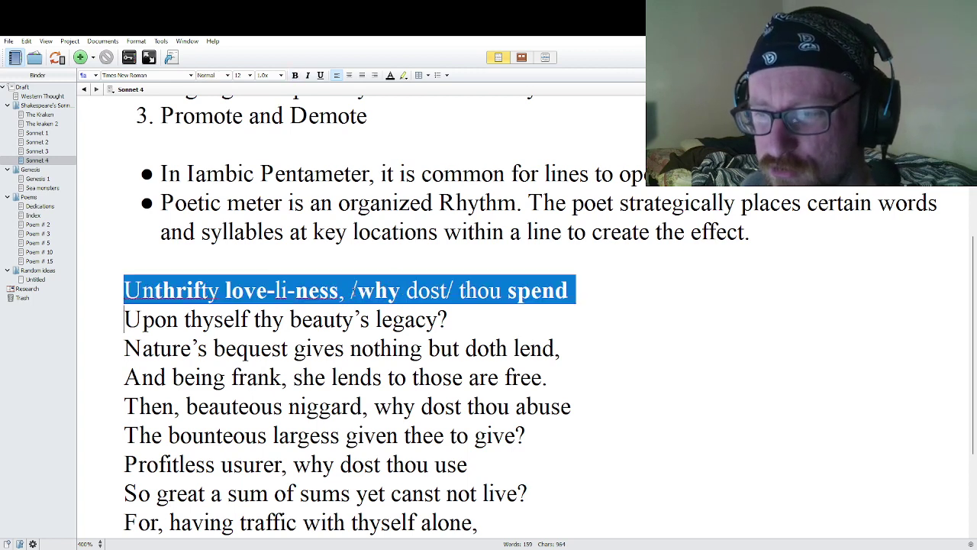
pyautogui.click(352, 291)
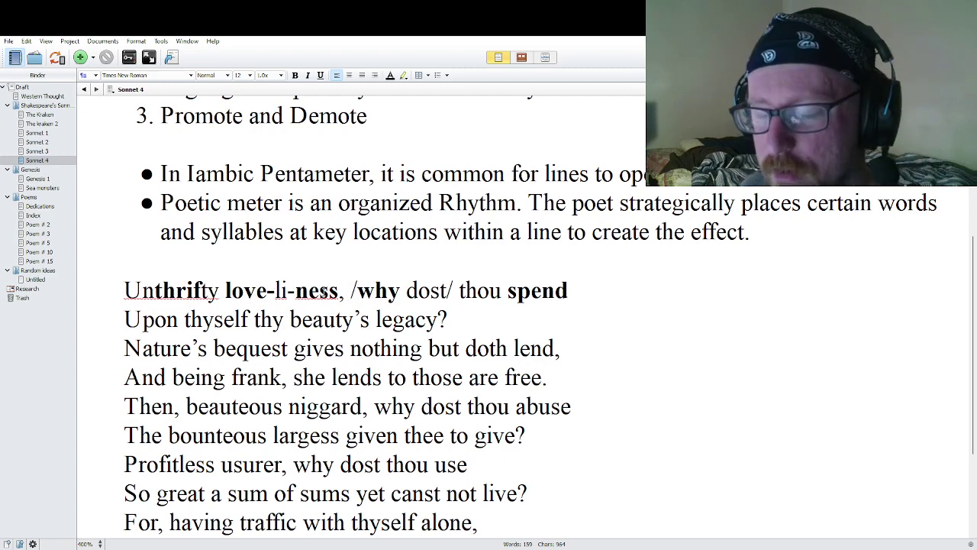
pyautogui.click(320, 291)
pyautogui.moveTo(344, 291); pyautogui.dragTo(339, 290)
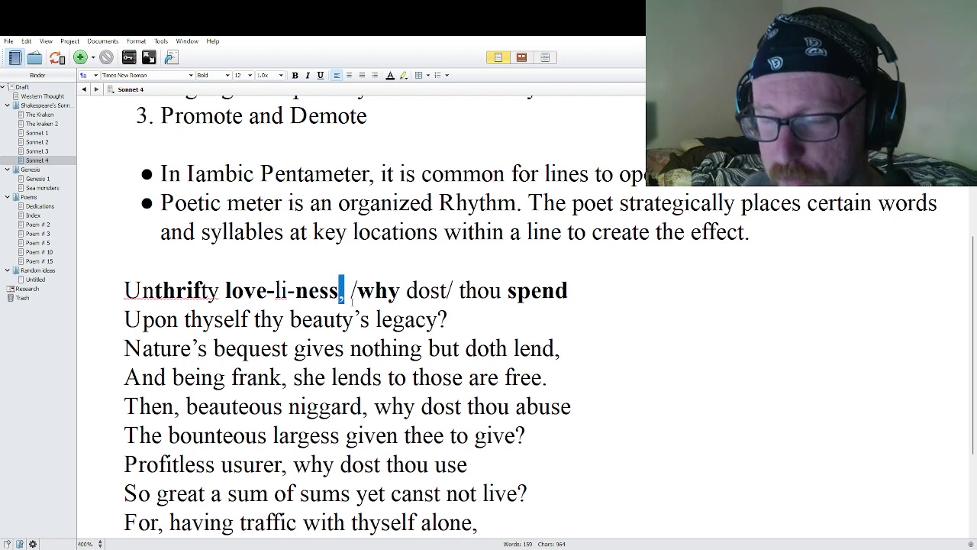
pyautogui.click(296, 75)
pyautogui.click(461, 261)
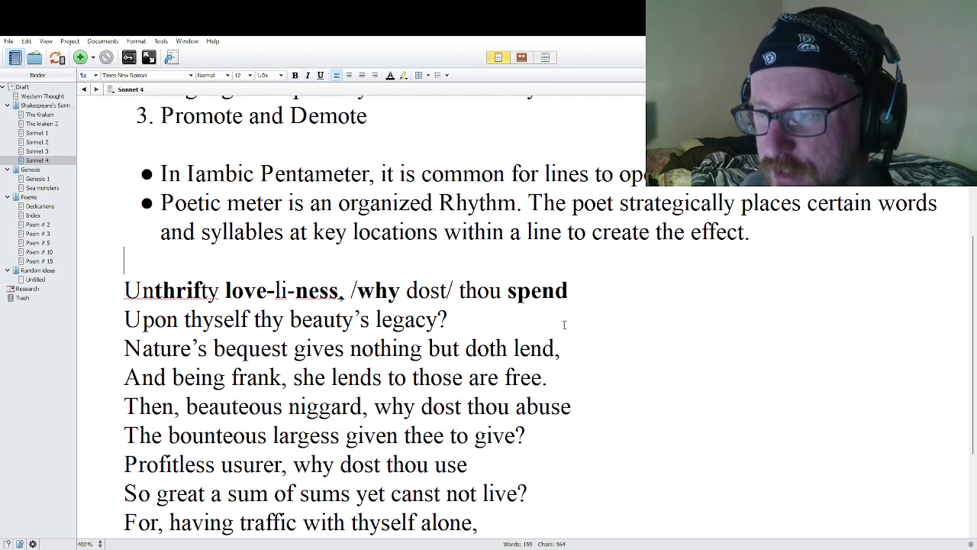
pyautogui.moveTo(338, 292); pyautogui.dragTo(344, 293)
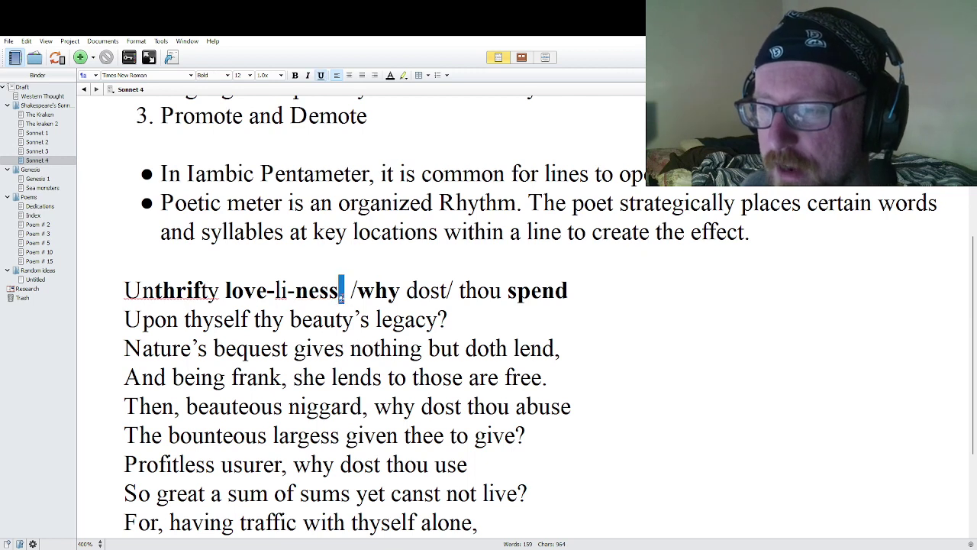
pyautogui.tripleClick(379, 291)
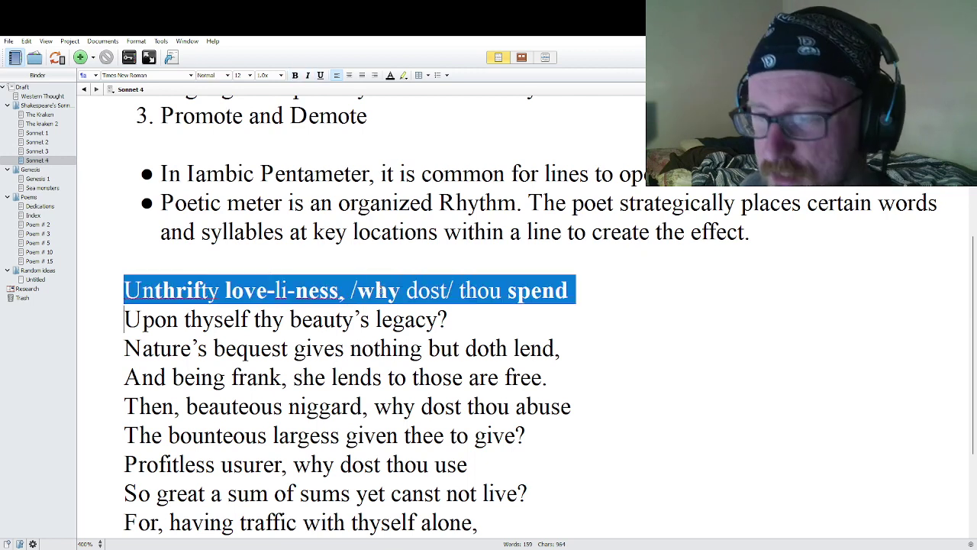
pyautogui.doubleClick(380, 291)
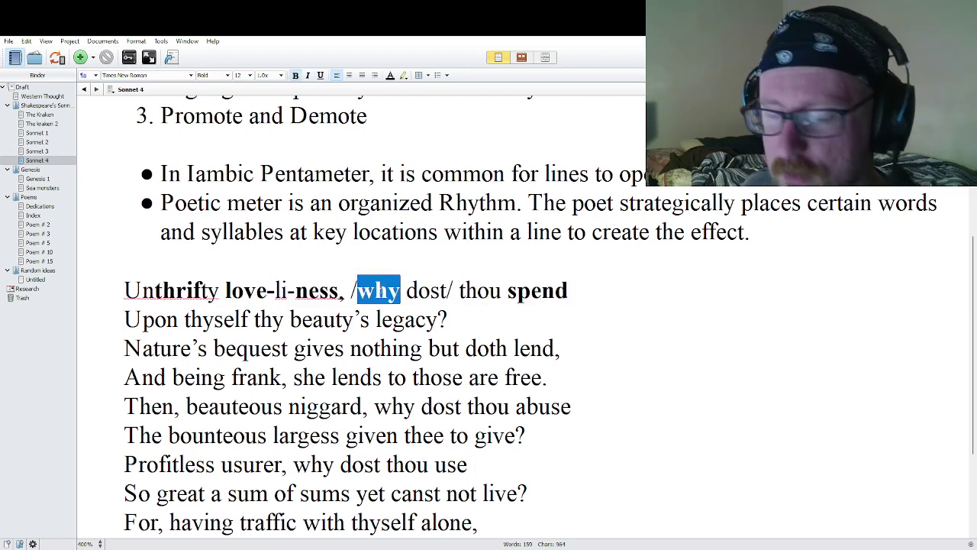
pyautogui.tripleClick(374, 292)
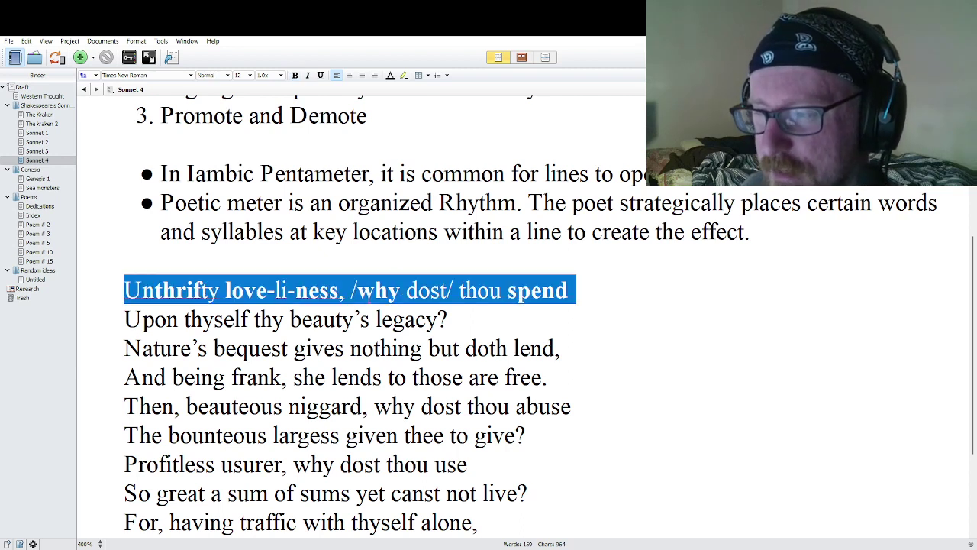
pyautogui.doubleClick(380, 291)
pyautogui.click(405, 291)
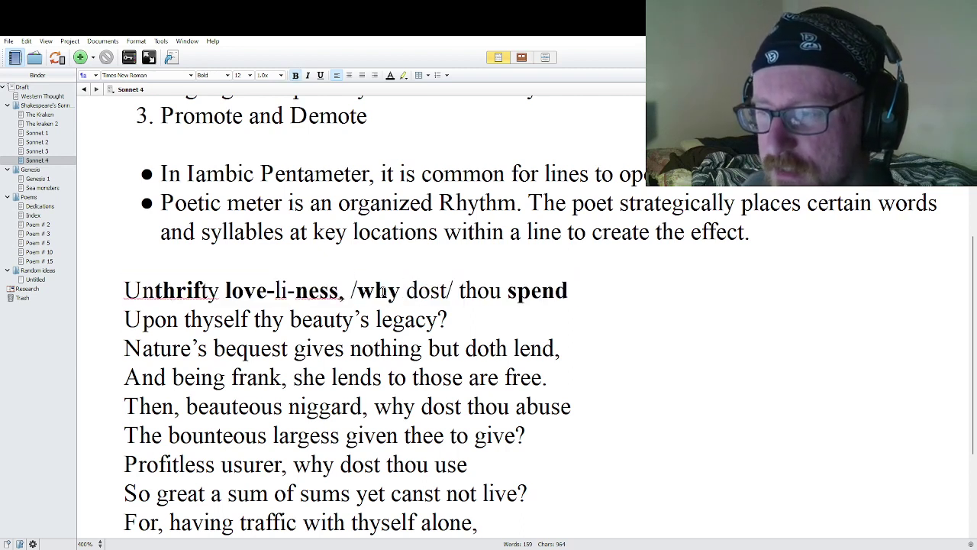